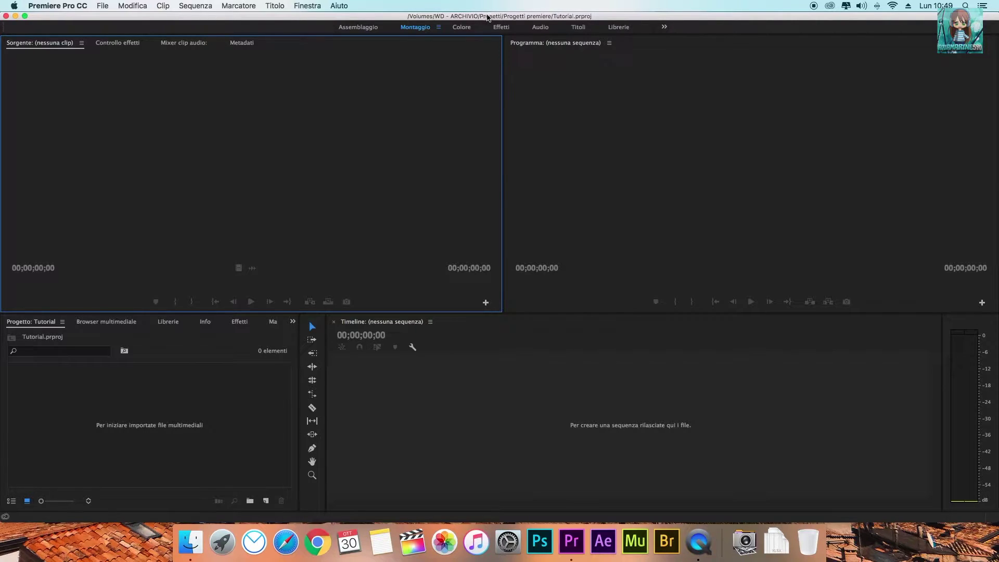
Drag the fluid green clip onto the empty timeline to create a matching 41:12 sequence.
click(662, 385)
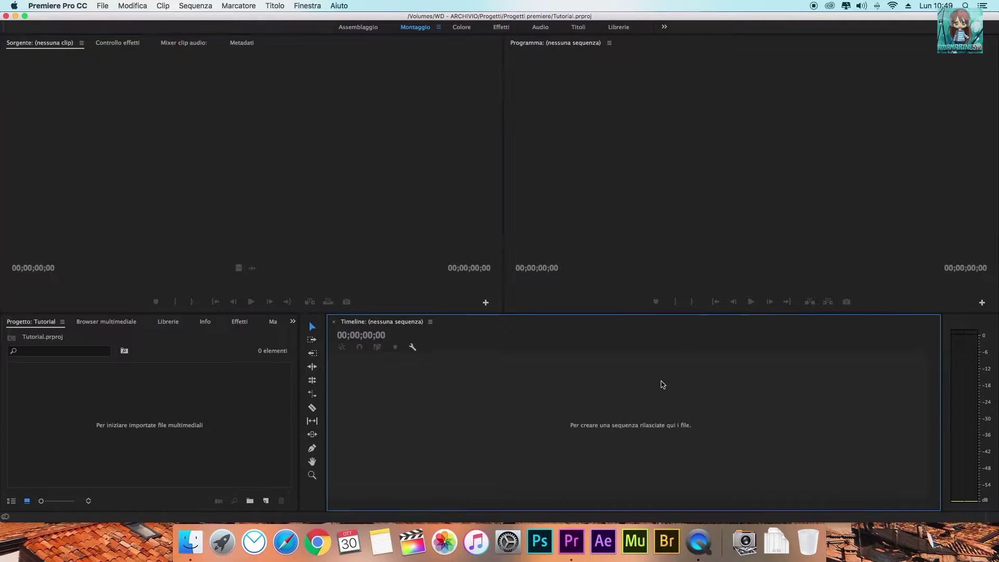
click(573, 550)
click(214, 423)
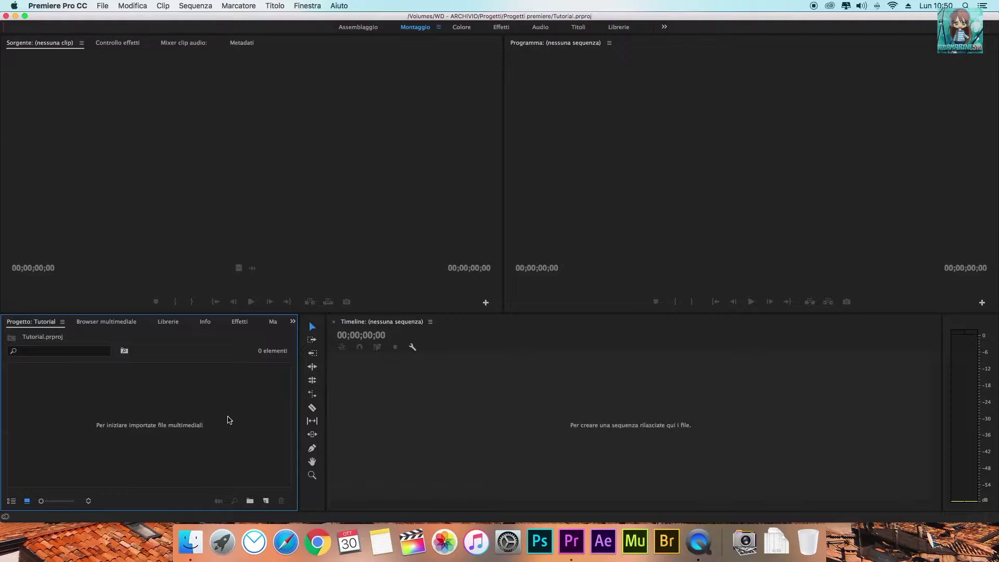
drag(267, 458, 479, 411)
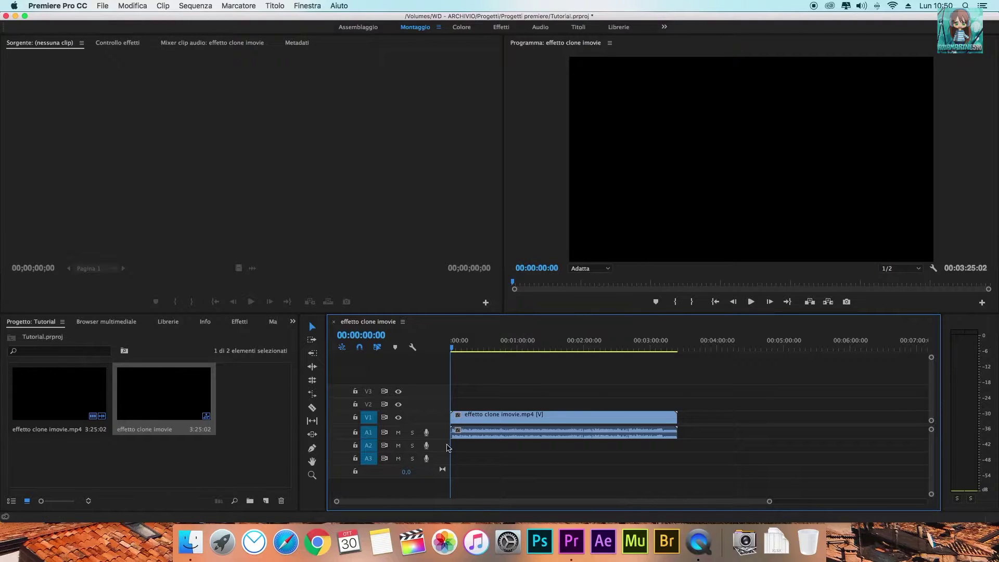
Cancel the extra New Sequence dialog and scrub through the fluid clip to preview it.
click(266, 501)
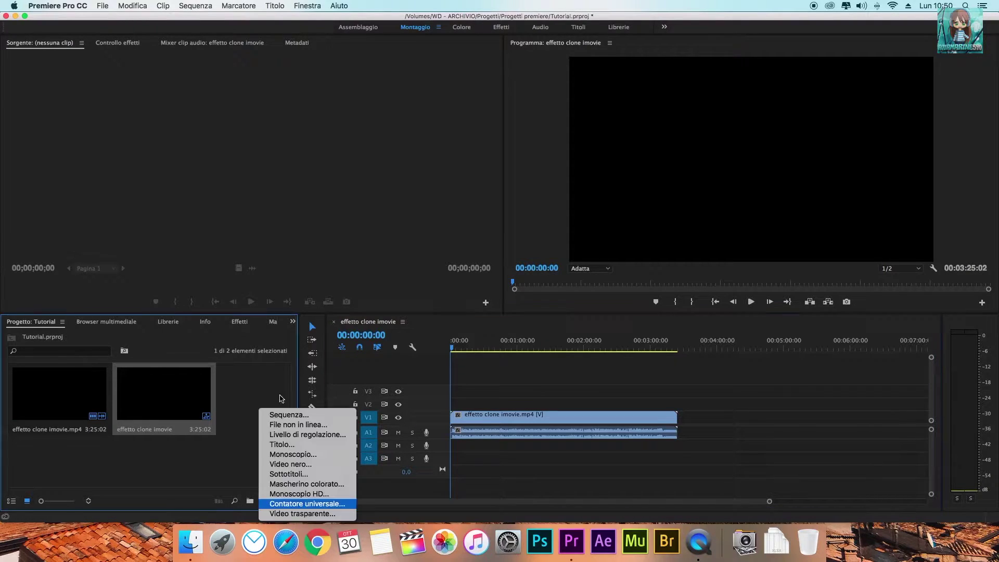
click(281, 414)
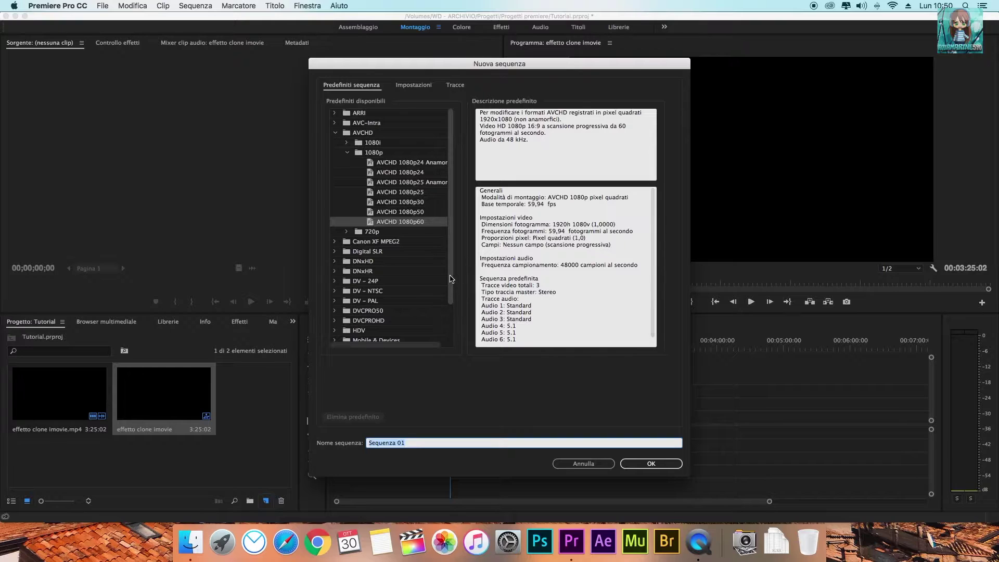
scroll(415, 182, up, 5)
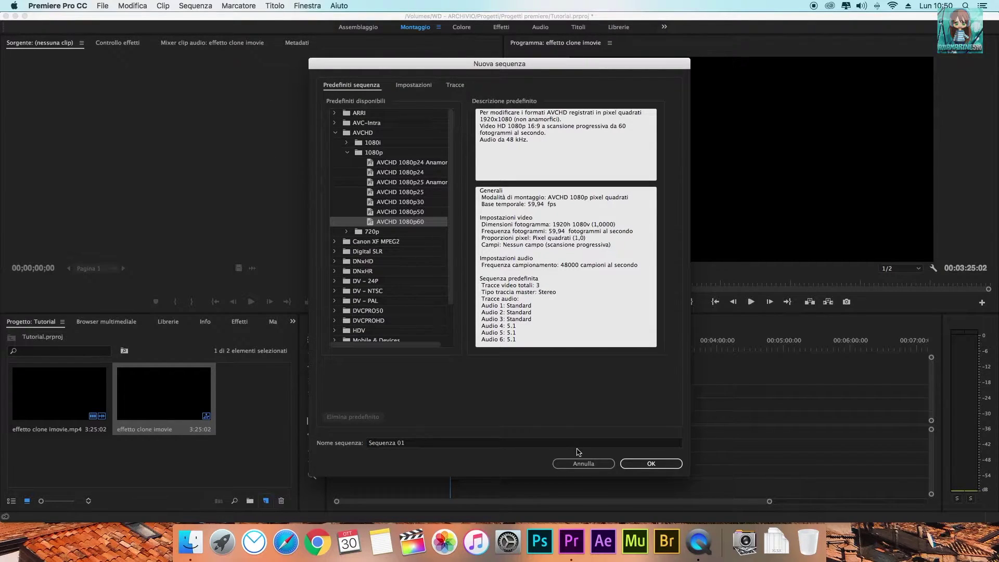
click(584, 464)
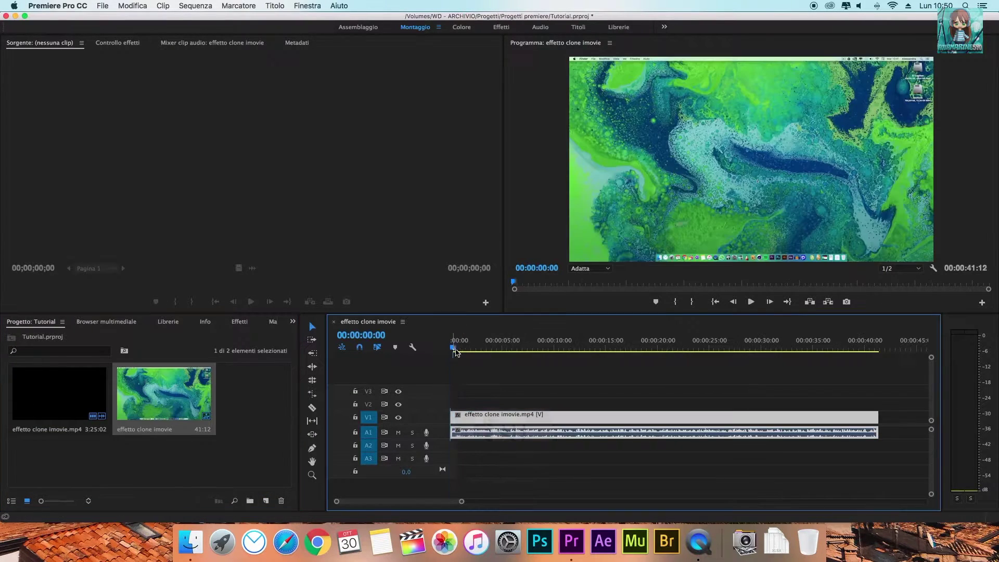
mouse_move(487, 352)
mouse_down()
mouse_move(509, 353)
mouse_move(450, 349)
mouse_up()
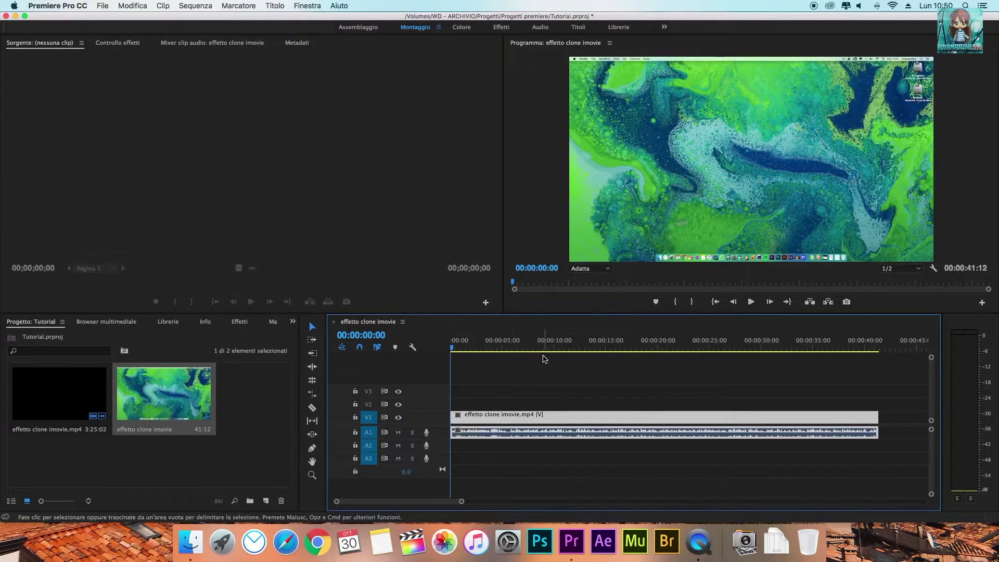
Create a new title, Titolo 01, from the Project panel's New Item list.
double_click(440, 432)
click(290, 446)
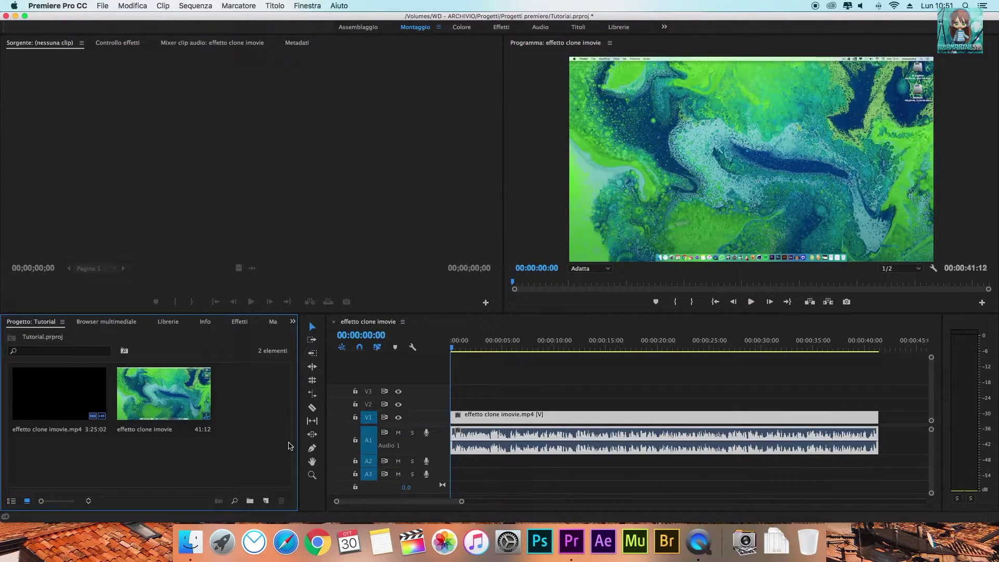
click(266, 501)
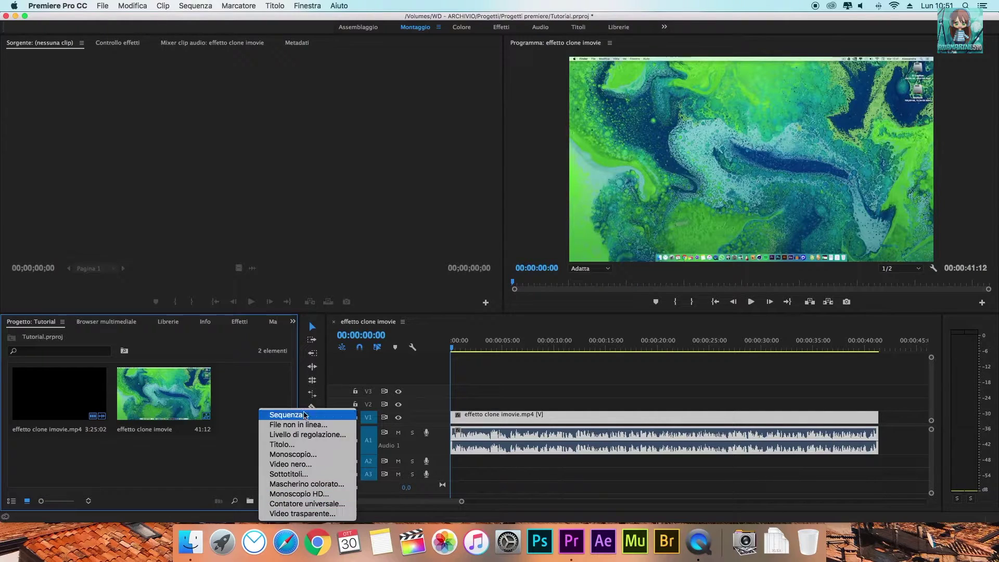
click(233, 440)
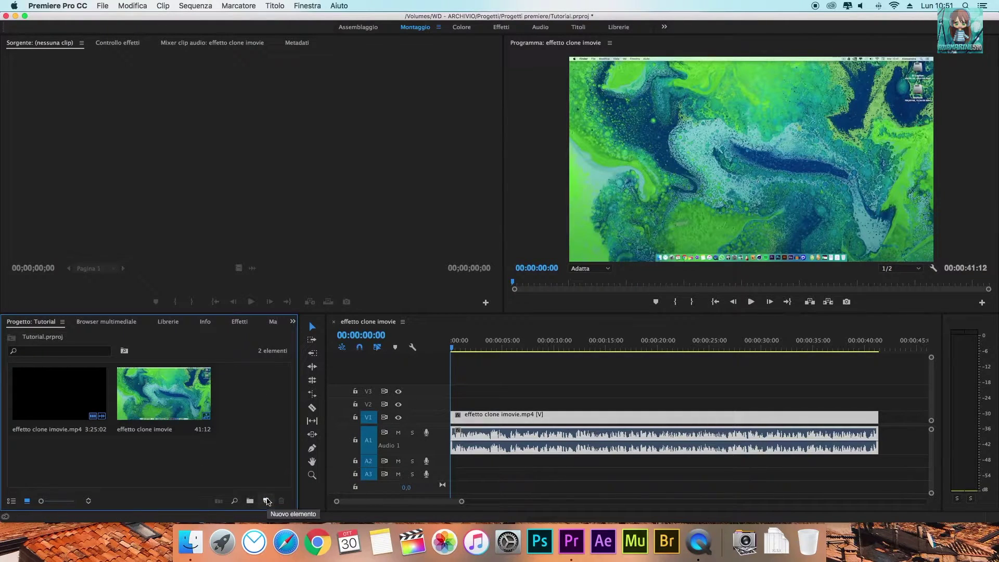
click(267, 501)
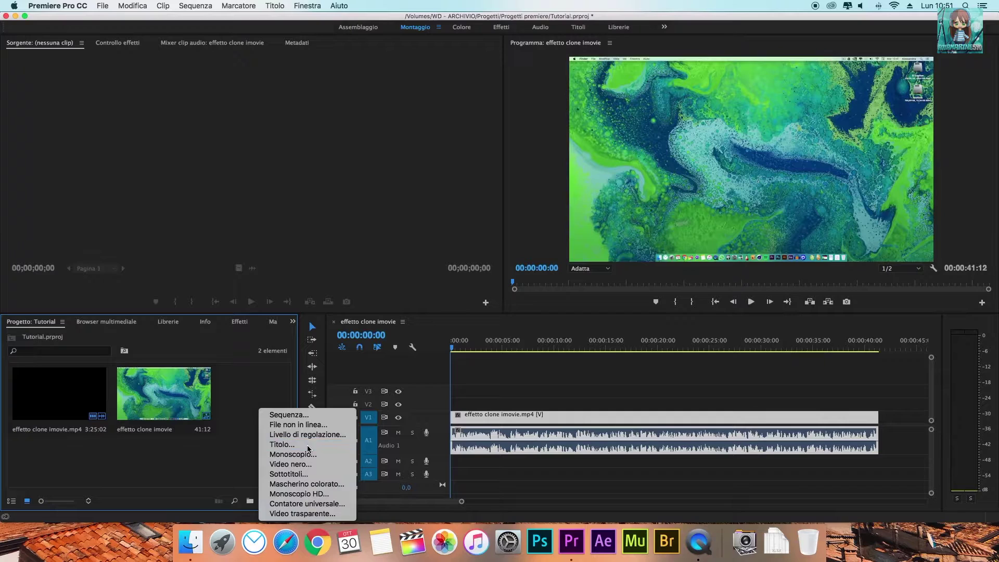
click(276, 445)
click(567, 320)
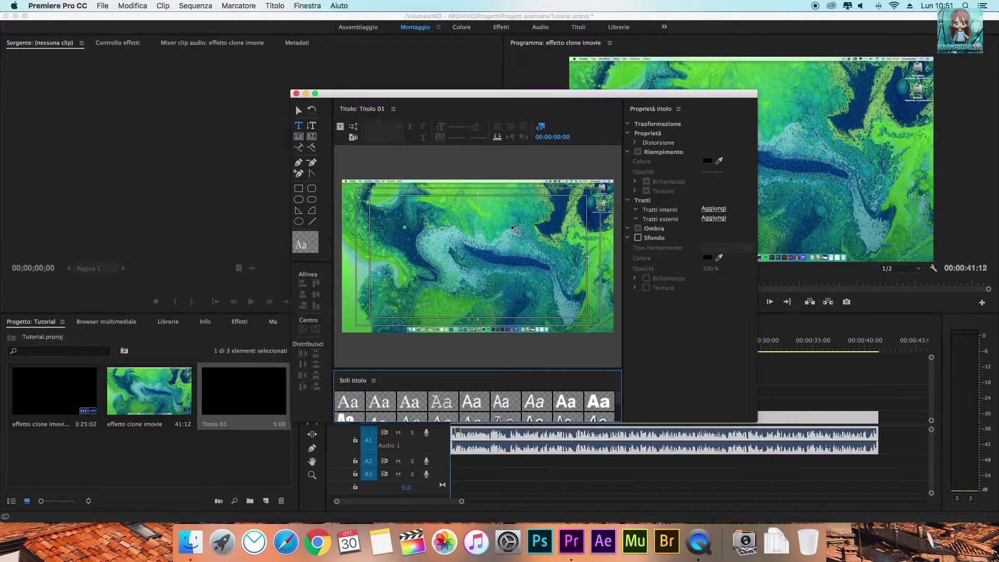
Add centred 'Tutorial Premiere' text at font size 162, lower it slightly, and close the Titler.
mouse_move(420, 230)
mouse_down()
mouse_move(561, 298)
mouse_move(549, 300)
mouse_up()
text(Tutorial Premiere)
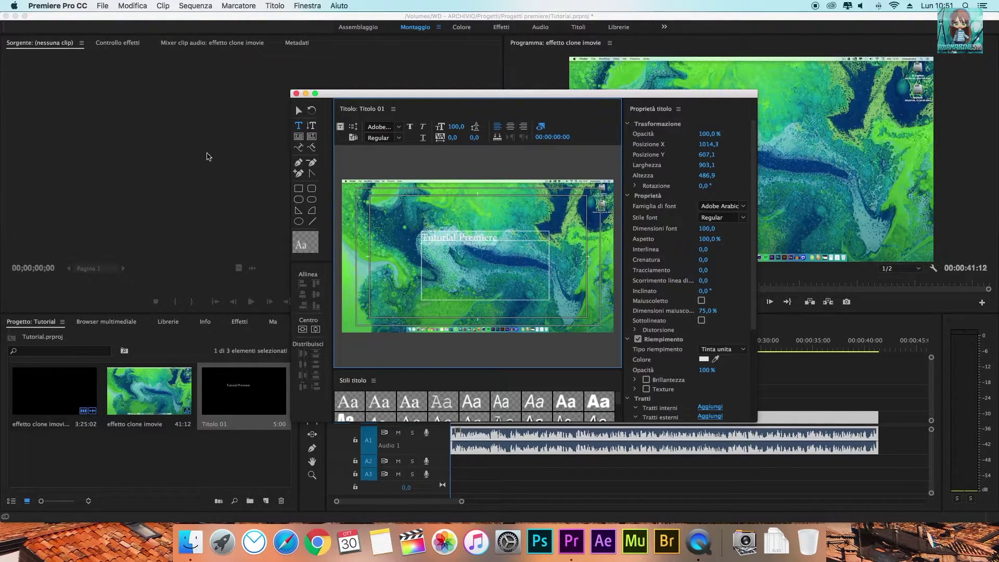
mouse_move(456, 127)
mouse_down()
mouse_move(478, 127)
mouse_move(468, 127)
mouse_up()
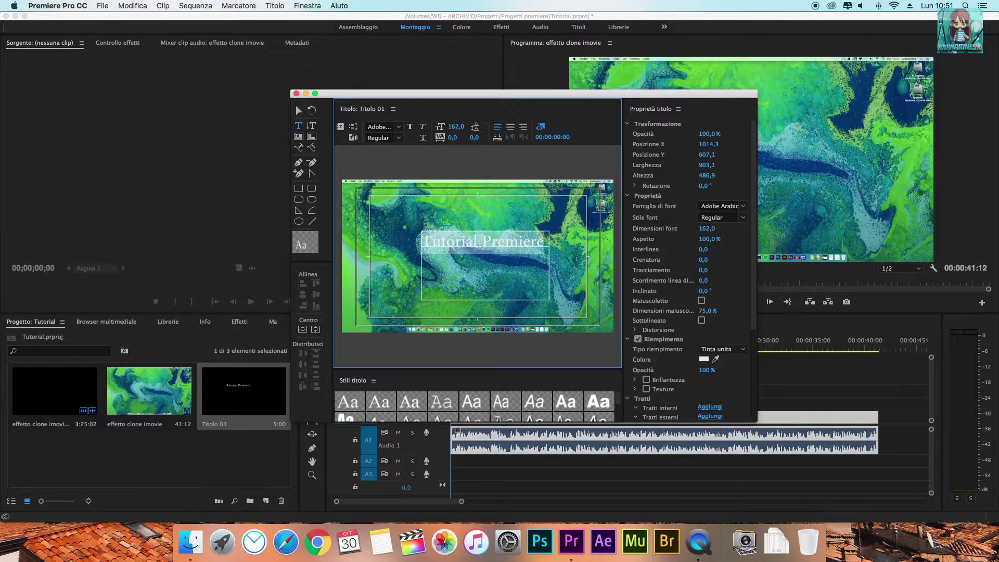
click(301, 111)
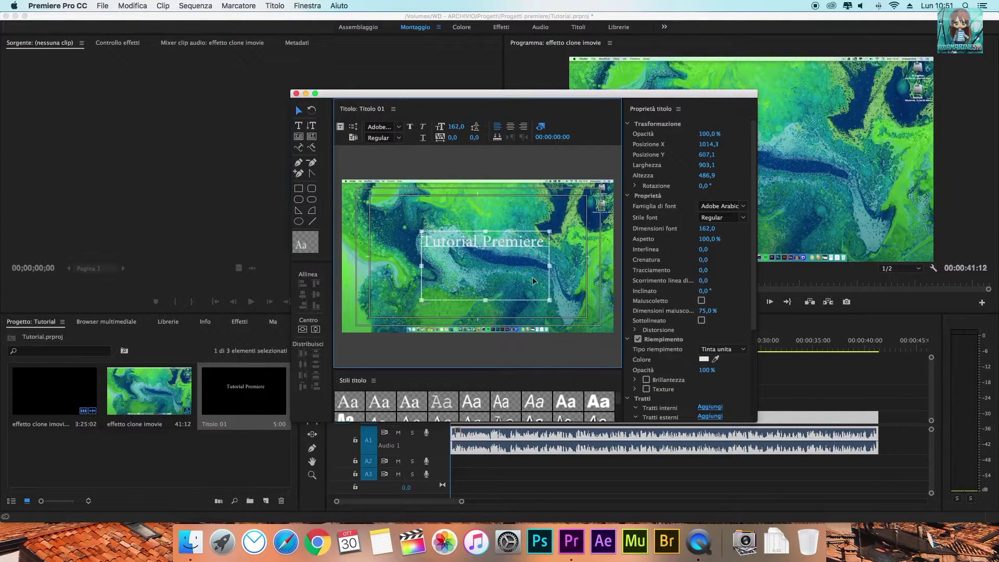
drag(509, 243, 502, 270)
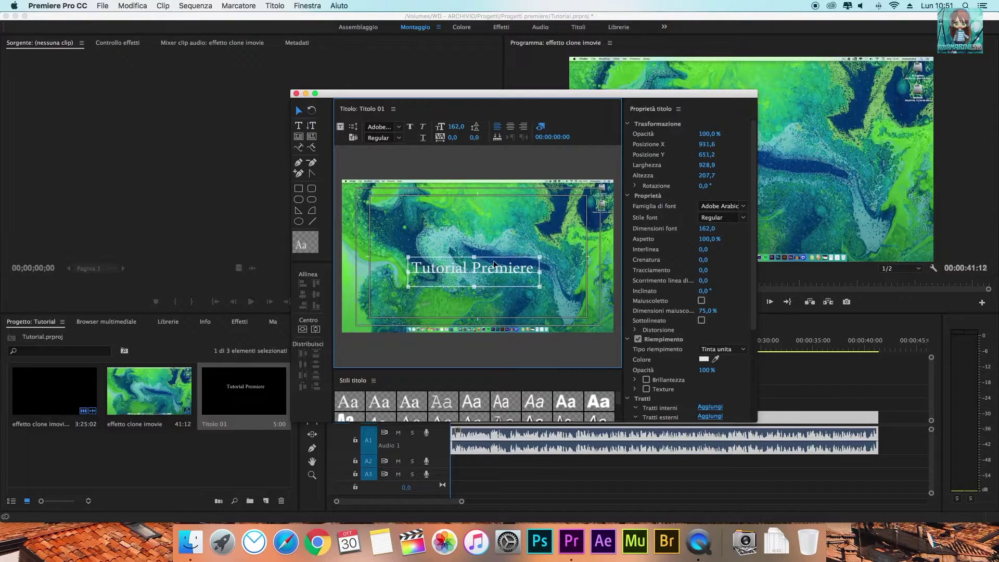
click(483, 310)
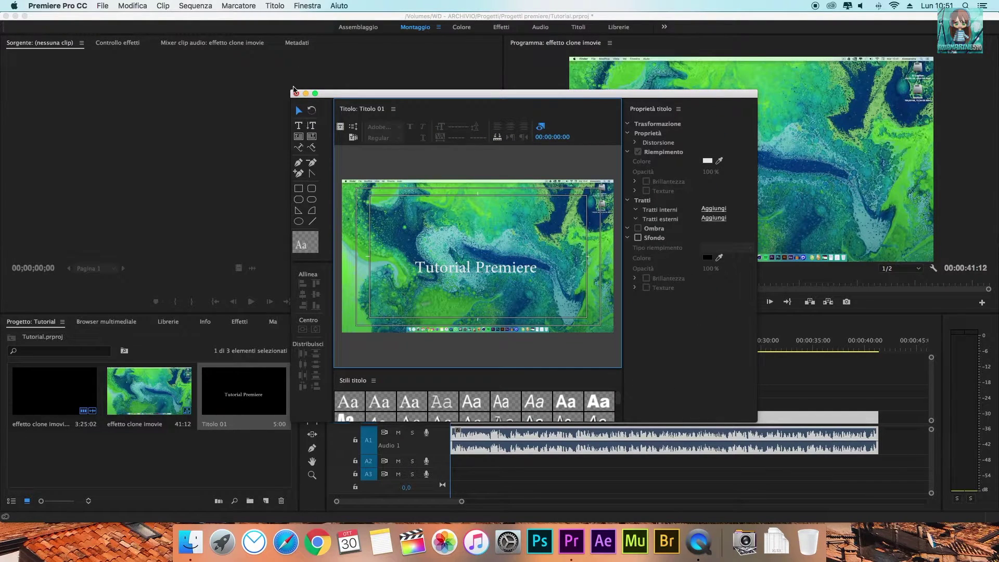
click(297, 93)
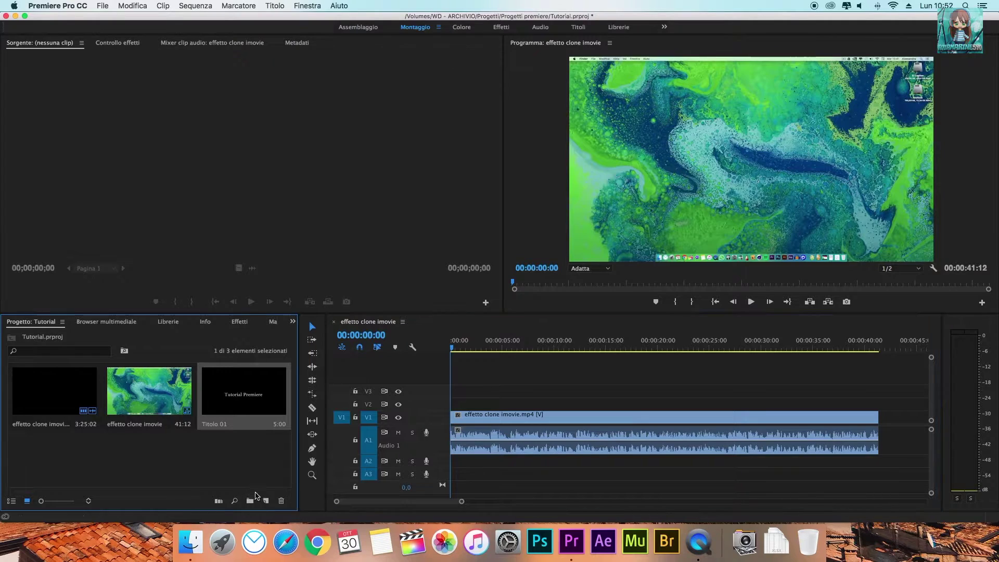
Start a new Colour Matte sized 1920 wide by 400 high.
click(267, 502)
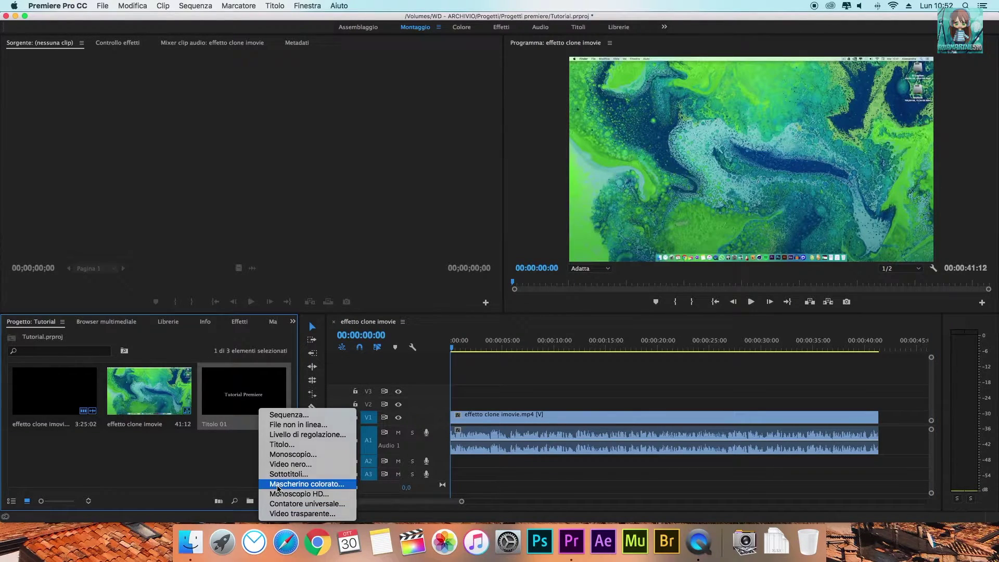
click(278, 485)
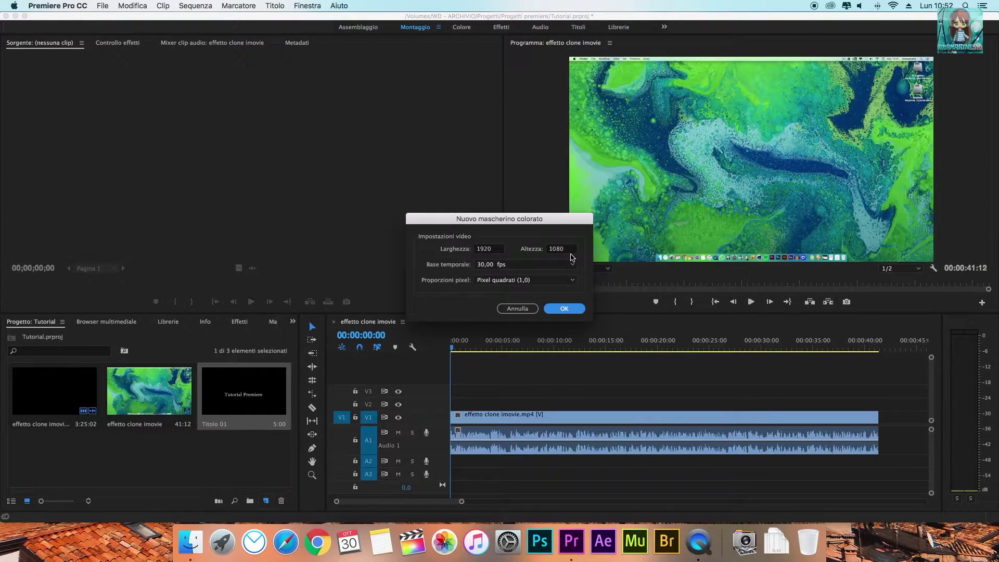
click(500, 253)
key(Tab)
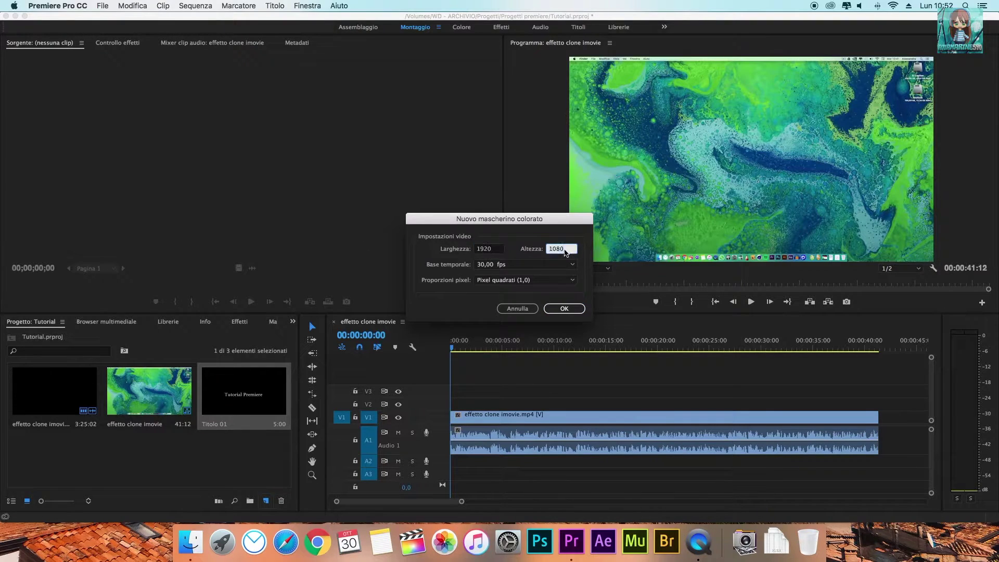
click(485, 249)
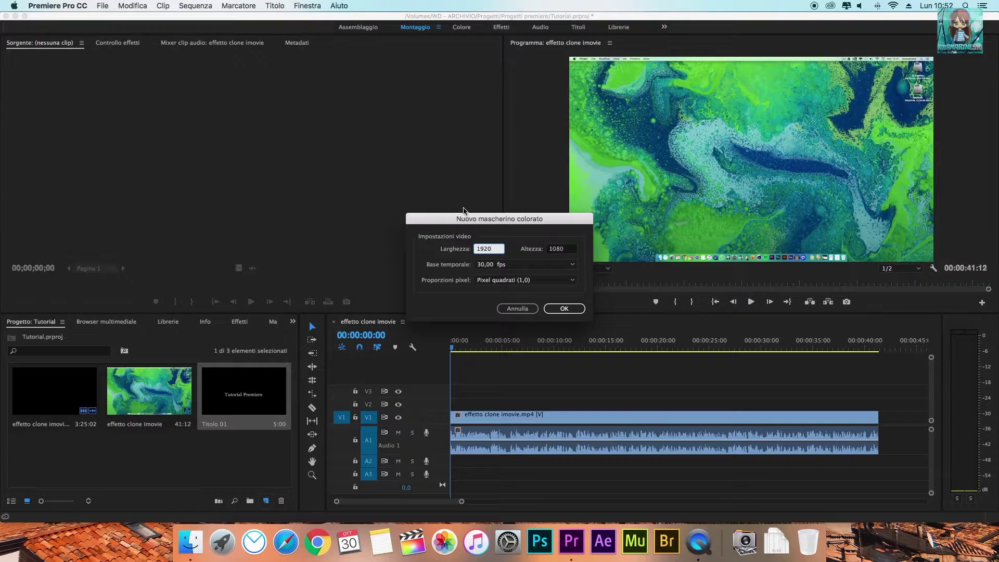
double_click(498, 249)
click(572, 249)
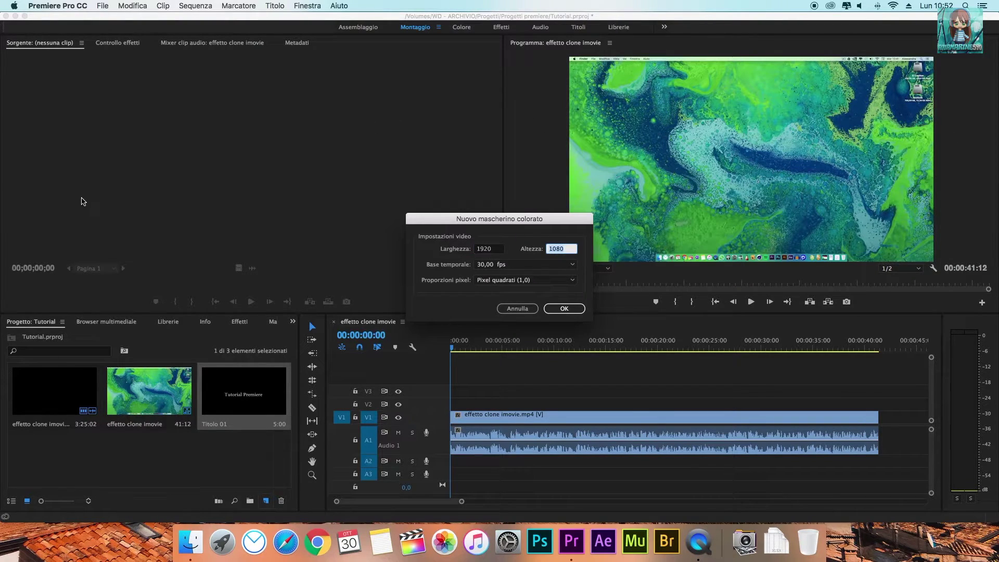
text(400)
Keep 30 fps, choose black, and name the matte Mascherino colorato.
click(495, 264)
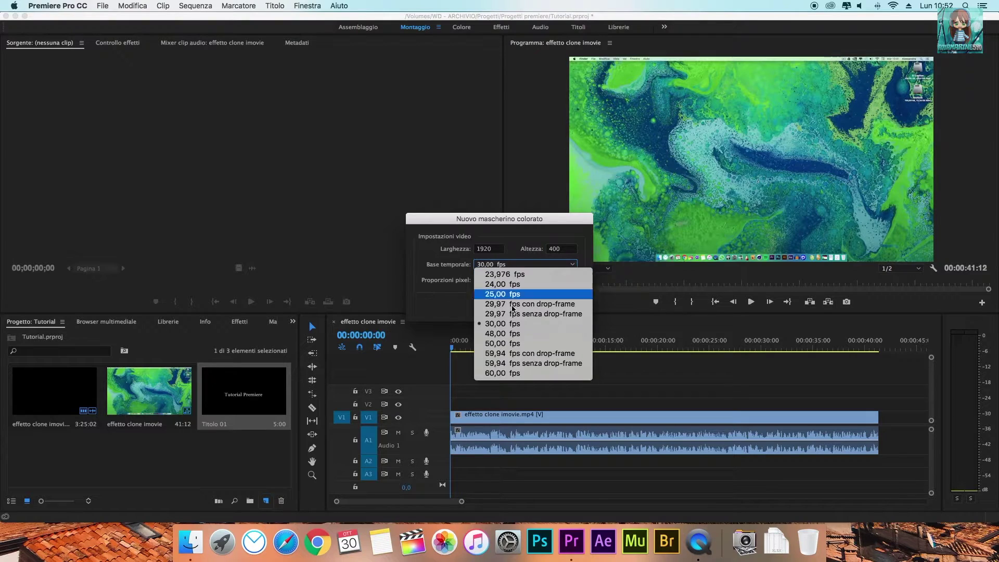
click(495, 264)
click(565, 310)
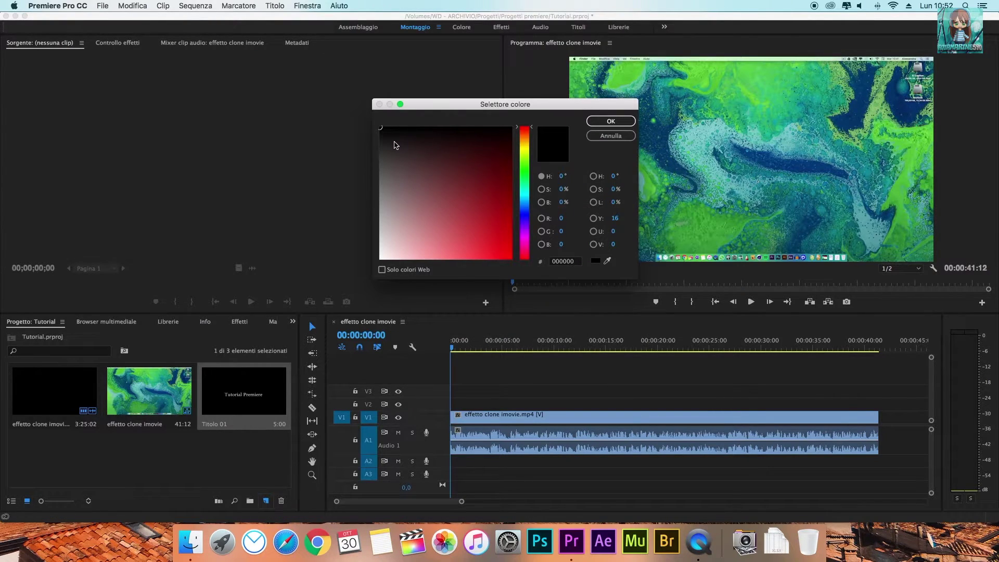
click(611, 121)
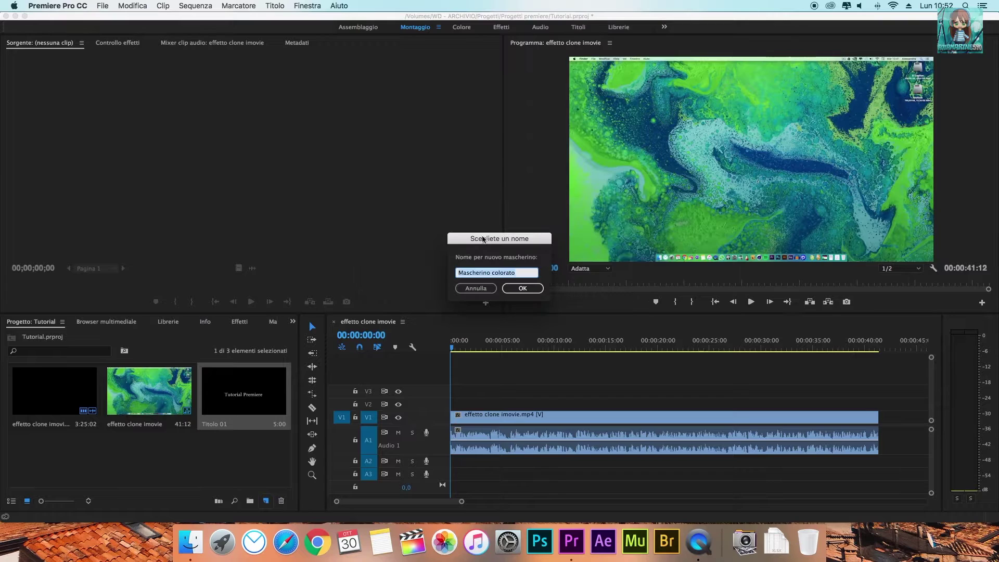
click(523, 289)
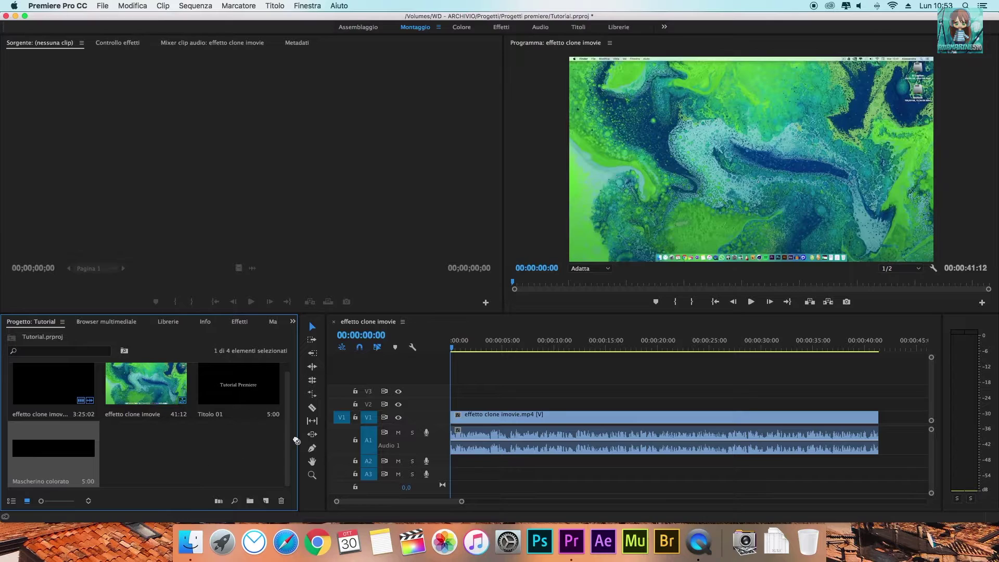
Place Mascherino colorato on track V2 and play around 00:00:05:02 to check the black band.
drag(296, 441, 487, 404)
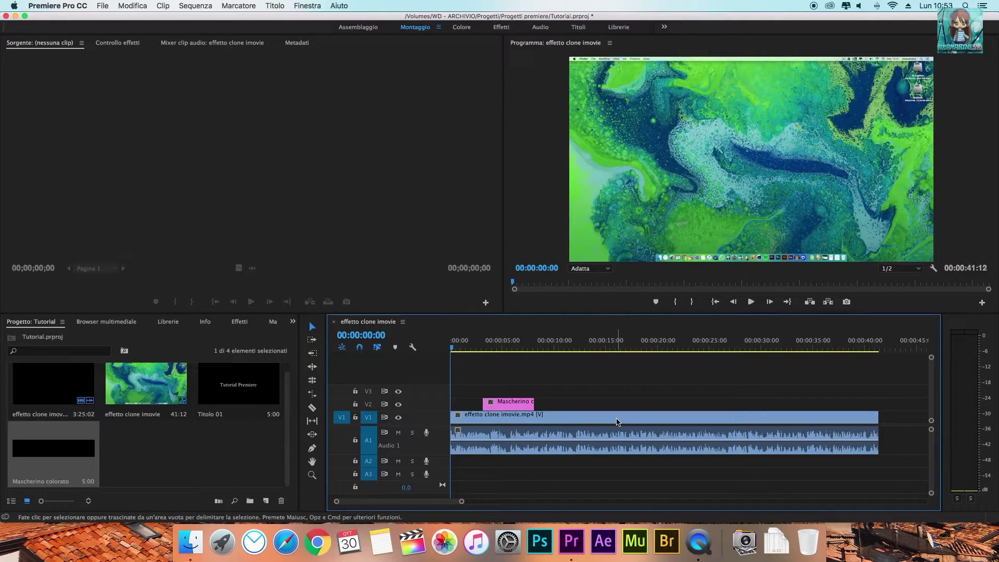
key(space)
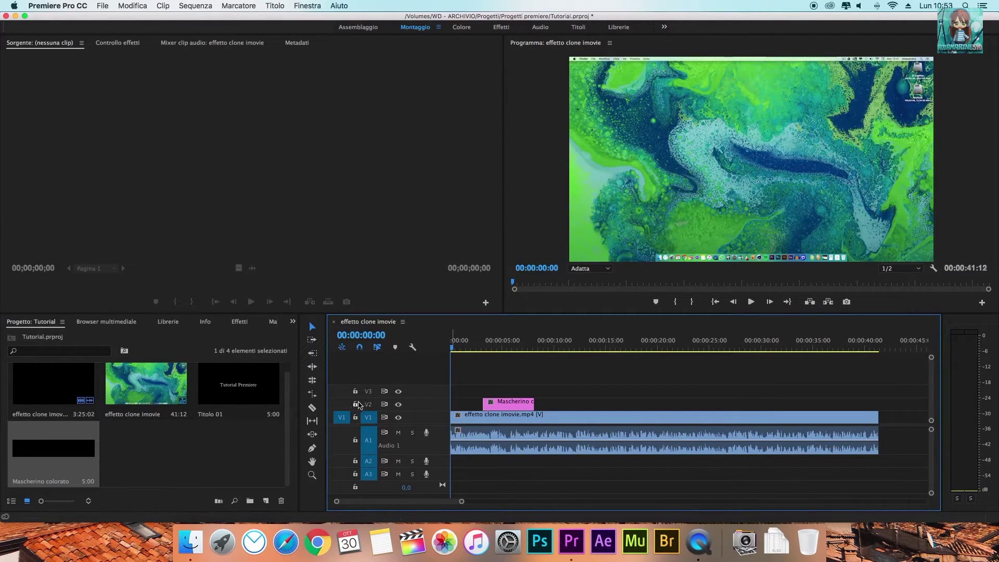
click(505, 402)
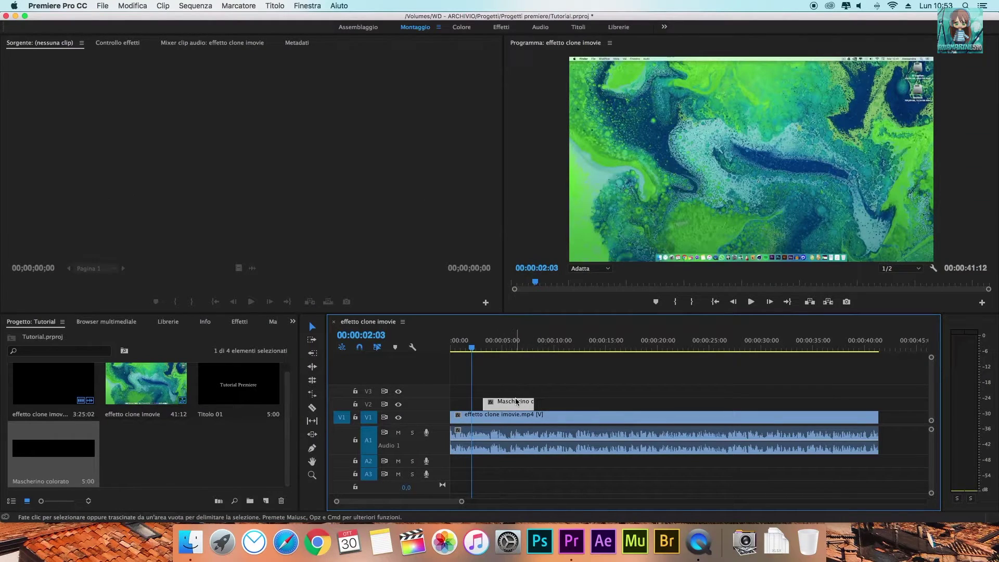
mouse_move(516, 401)
click(477, 348)
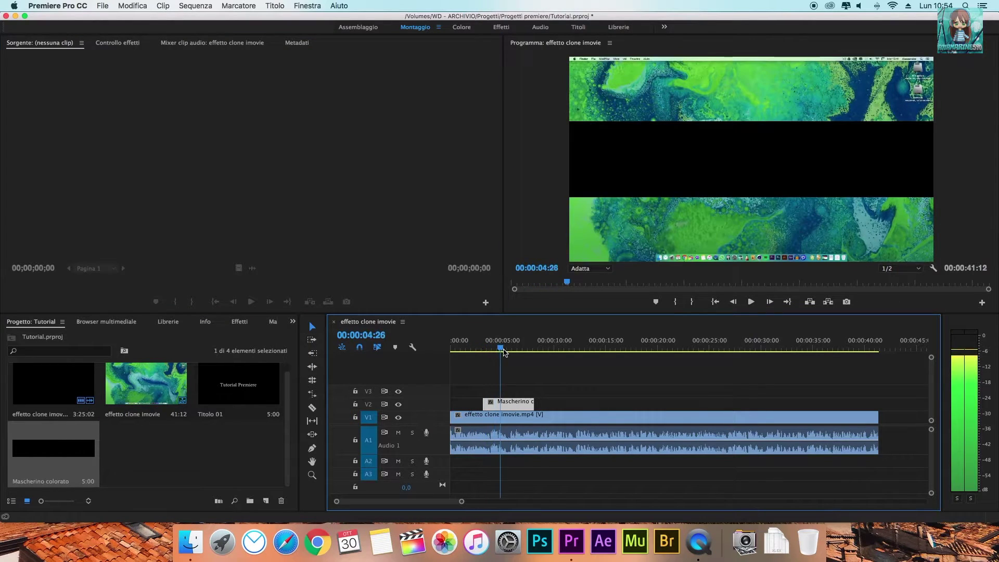
drag(489, 352, 502, 353)
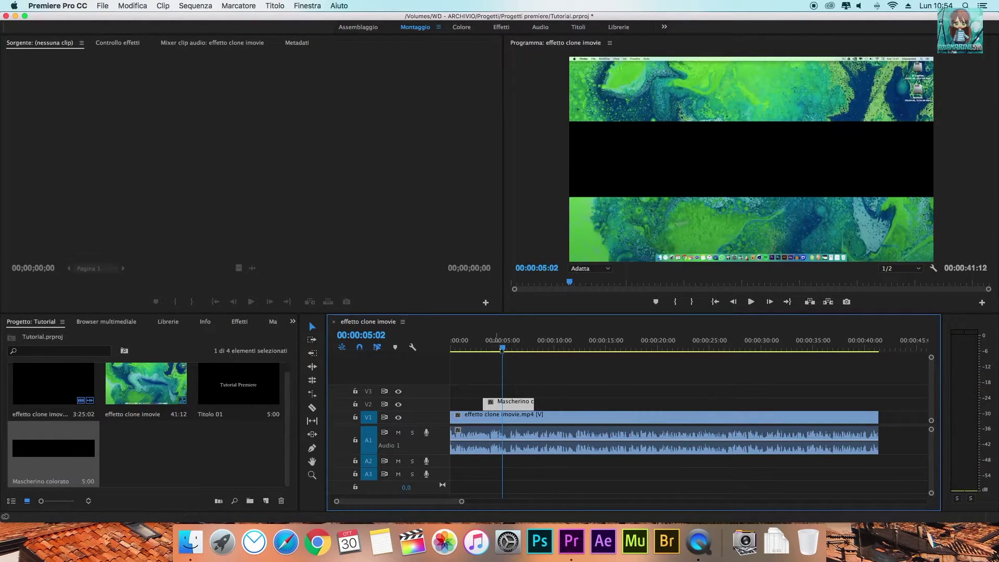
key(space)
key(space)
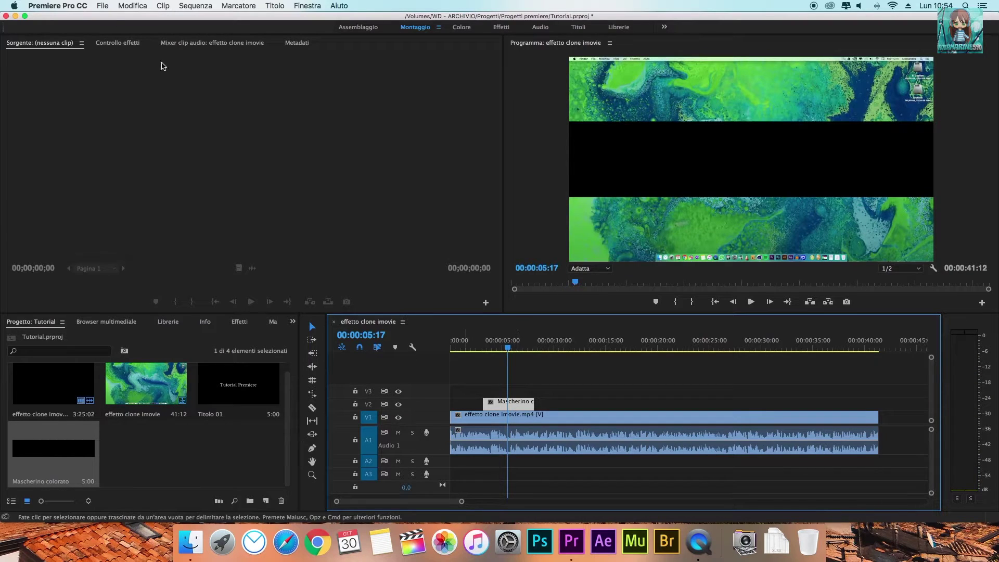
Lower the matte's opacity to 85% in Effect Controls.
click(131, 44)
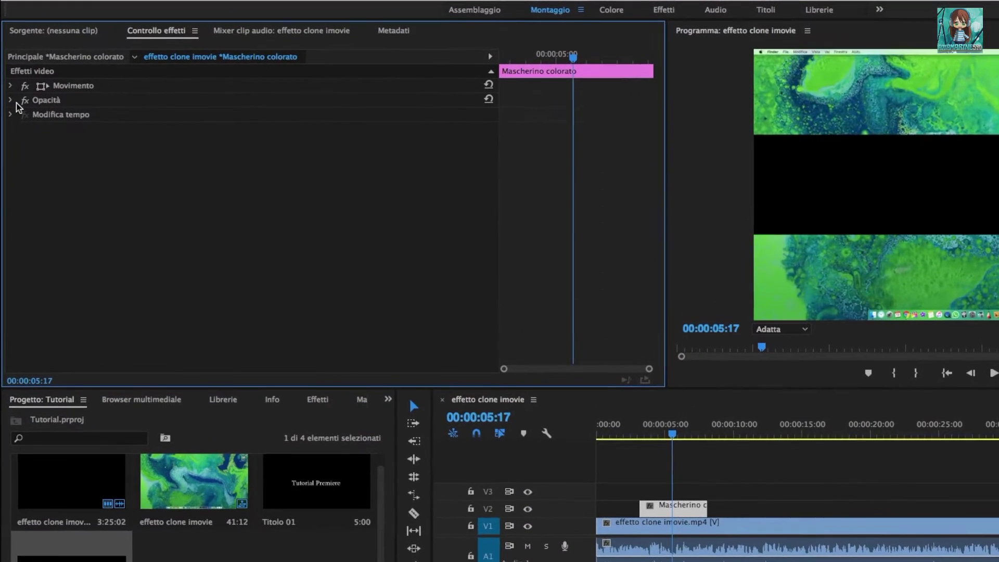
click(9, 100)
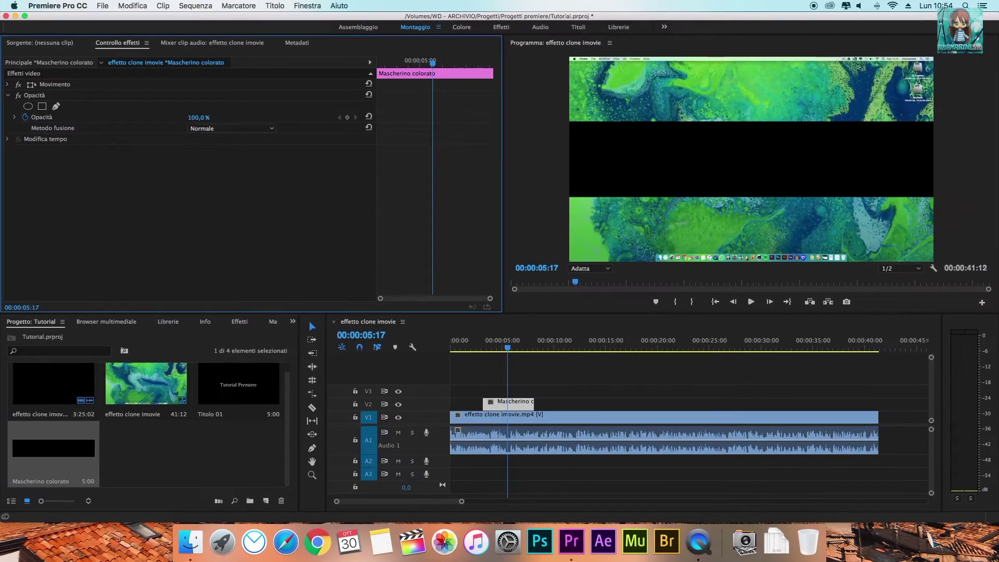
mouse_move(197, 117)
mouse_down()
mouse_move(206, 117)
mouse_move(177, 117)
mouse_move(202, 117)
mouse_up()
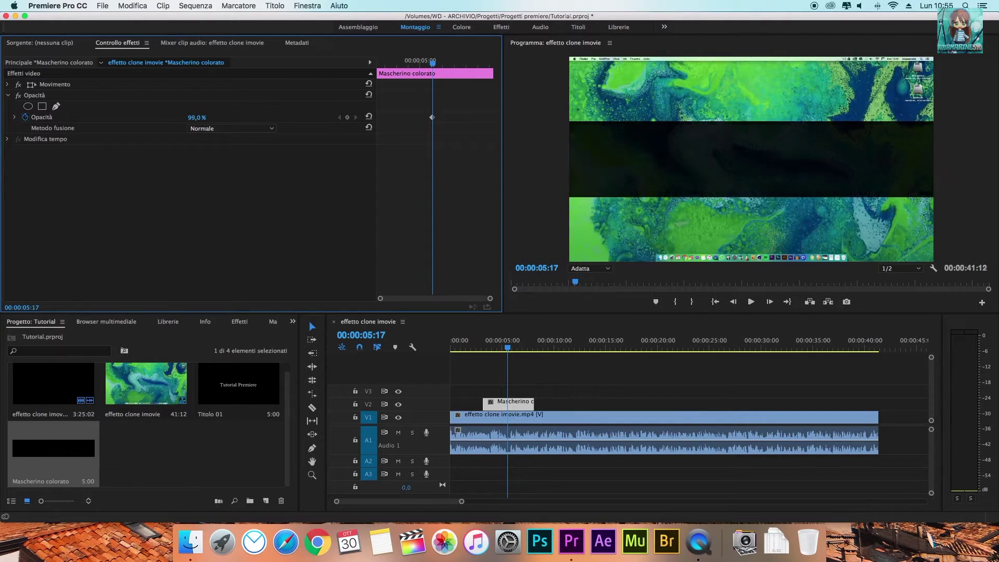
Check the translucent band near 00:00:05:13 and place Titolo 01 on track V3.
drag(432, 63, 235, 67)
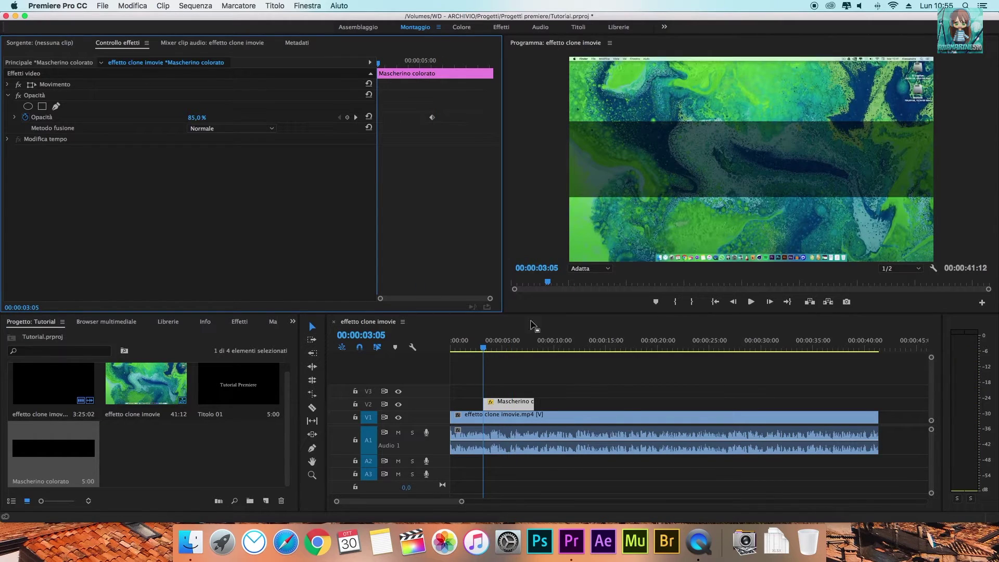
drag(489, 358, 507, 348)
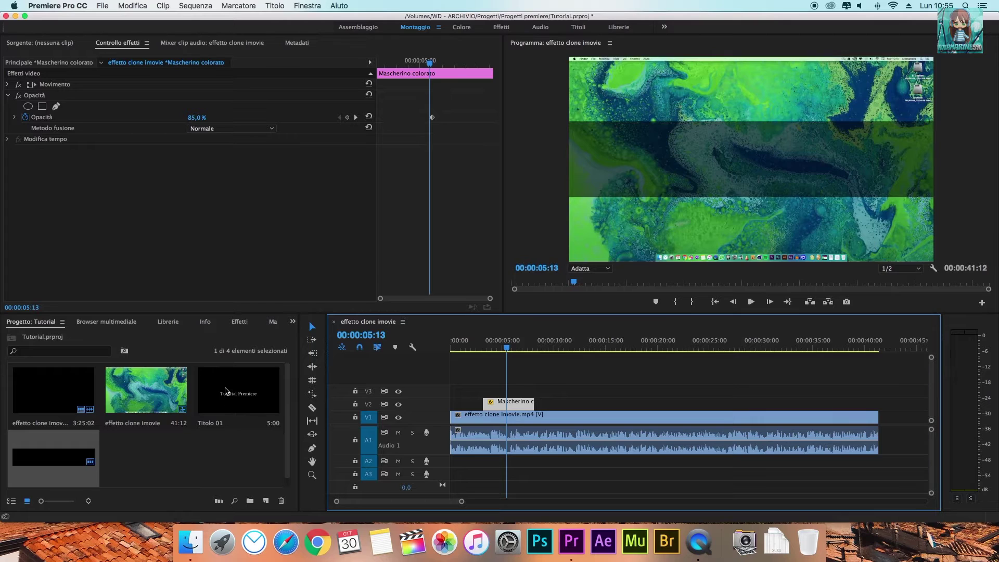
drag(226, 391, 485, 391)
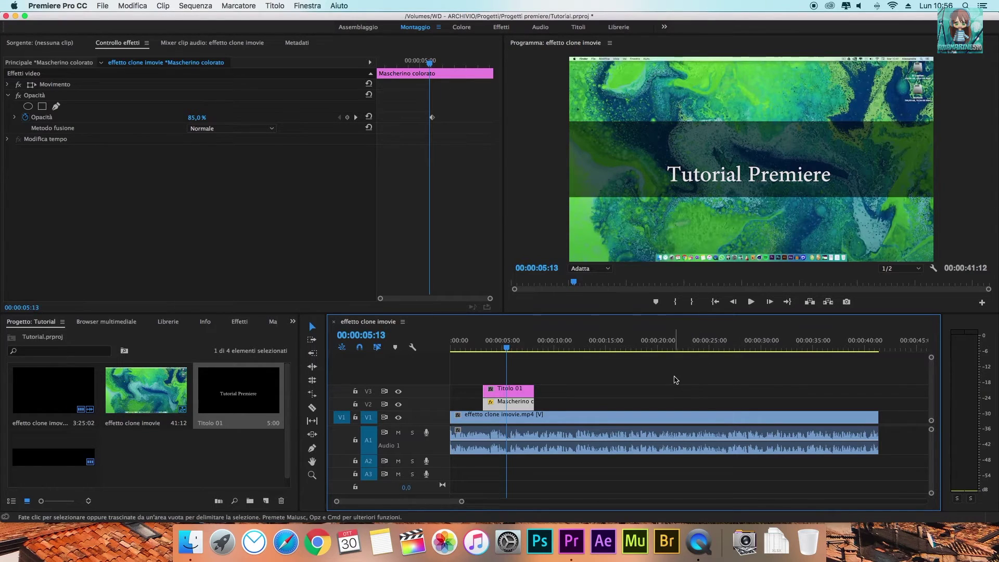
In Titolo 01, move the 'Tutorial Premiere' text up to centre it in the band.
double_click(511, 390)
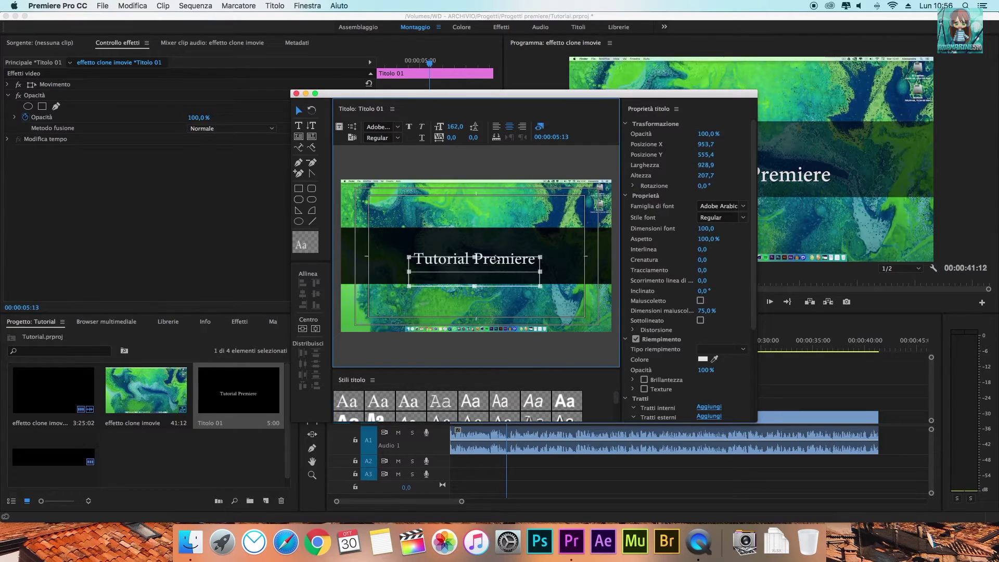
drag(494, 273, 496, 260)
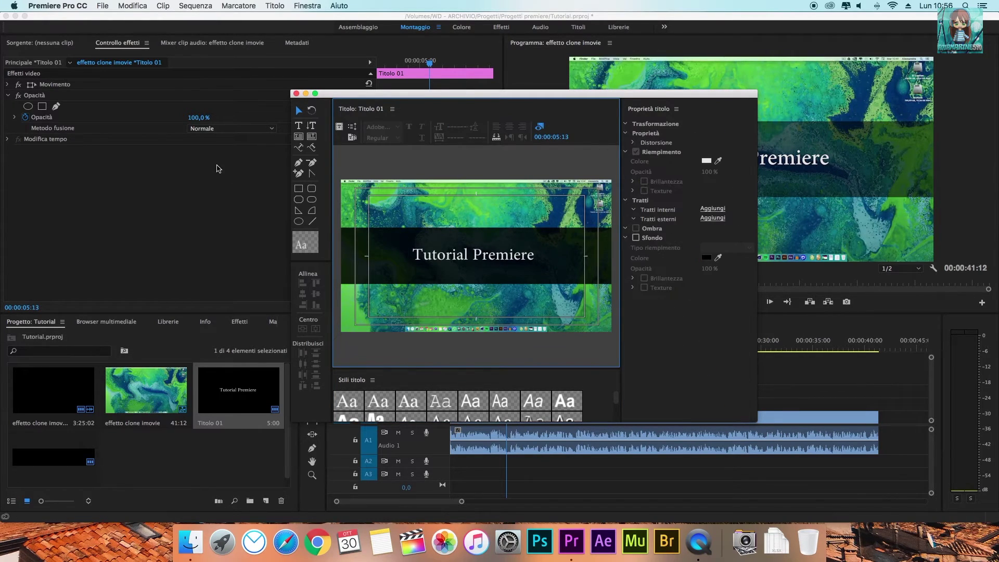
click(296, 93)
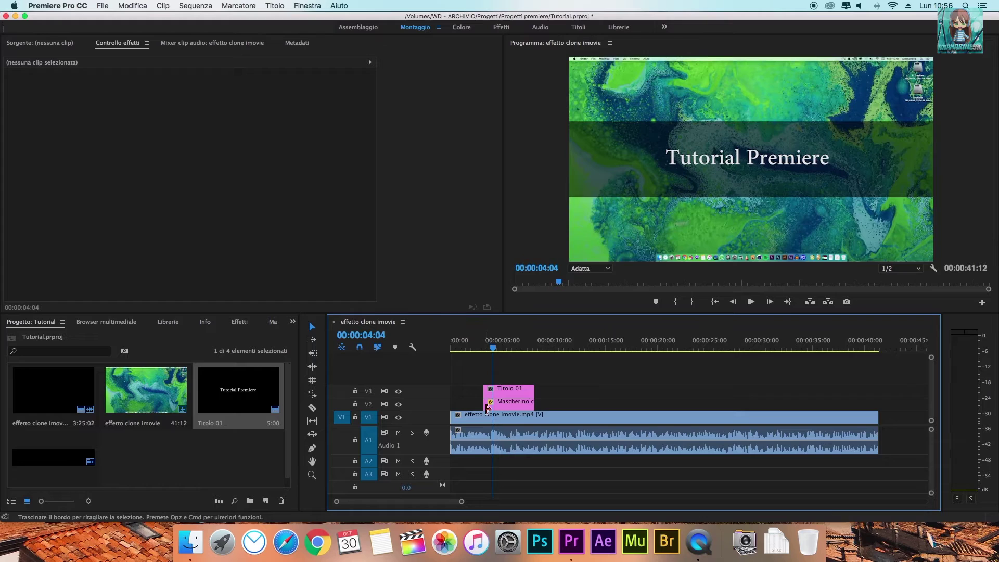
Add Dissolvenza incrociata to both ends of Titolo 01 and Mascherino colorato, then preview.
key(equal)
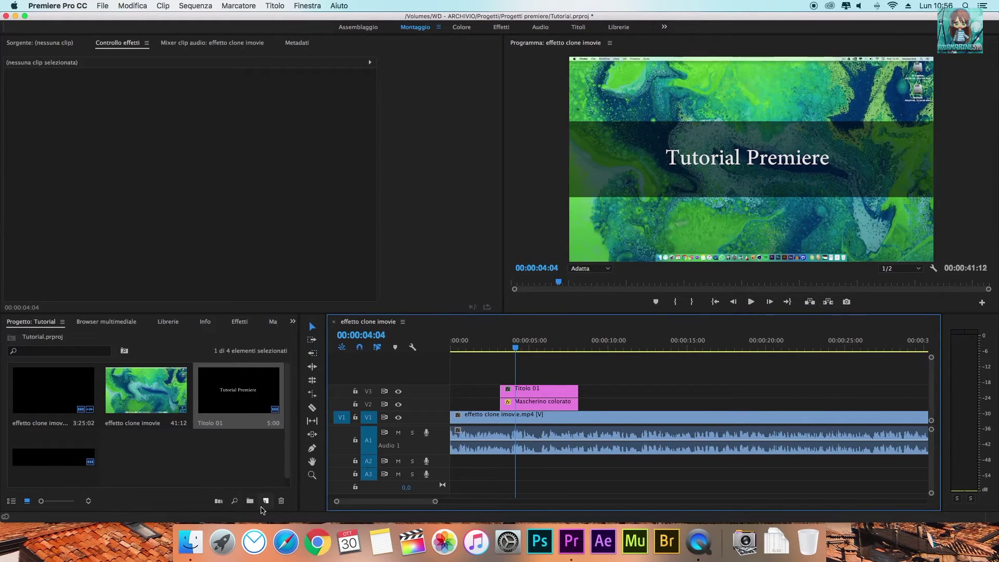
click(249, 322)
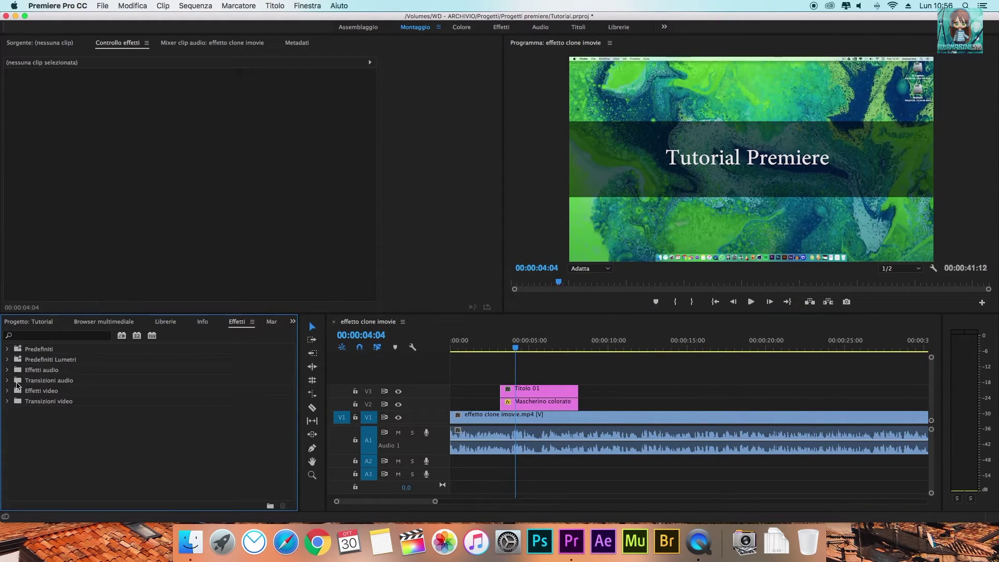
click(6, 401)
click(14, 422)
scroll(101, 392, down, 3)
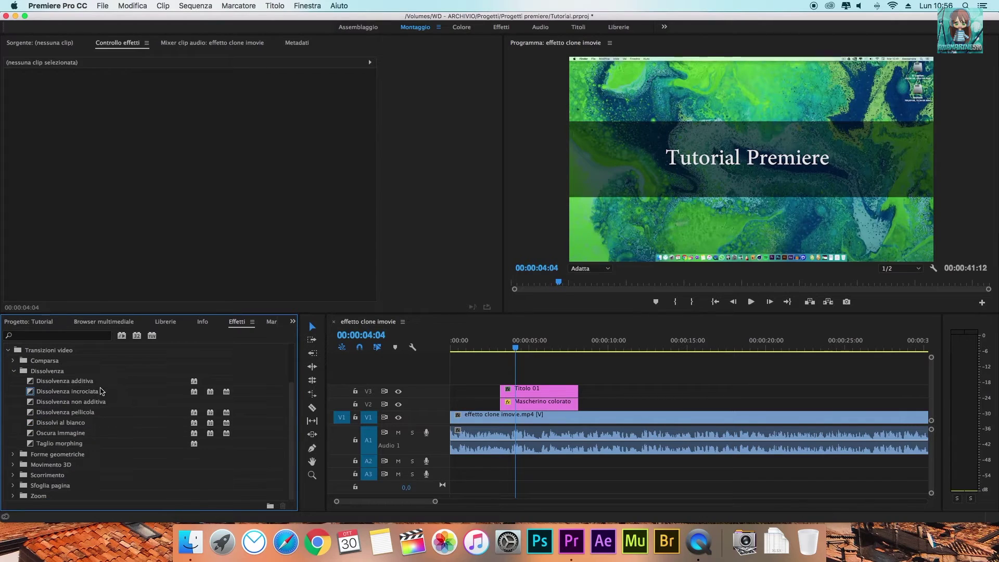
drag(35, 391, 575, 392)
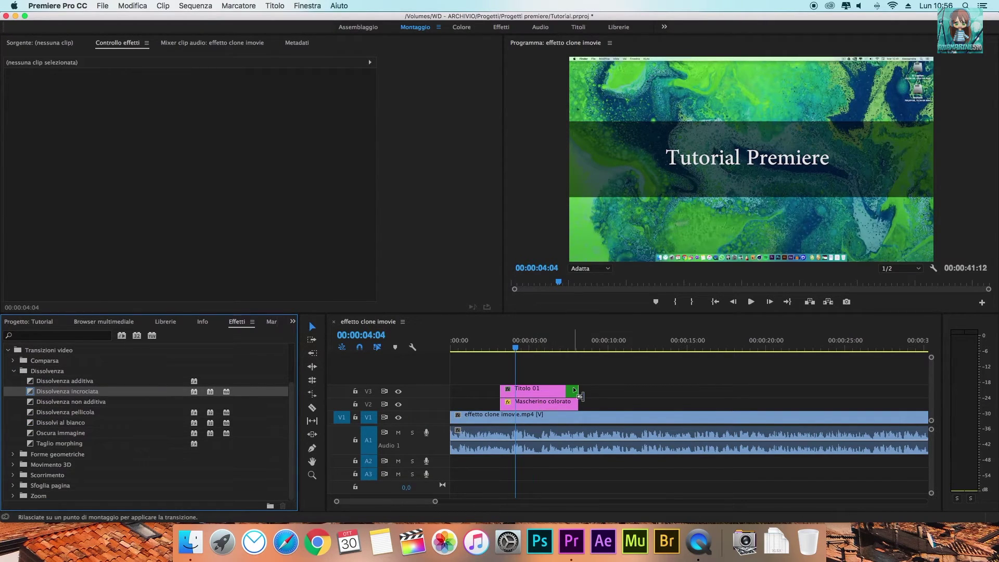
drag(31, 394, 575, 405)
mouse_move(35, 391)
mouse_down()
mouse_move(480, 403)
mouse_move(508, 394)
mouse_up()
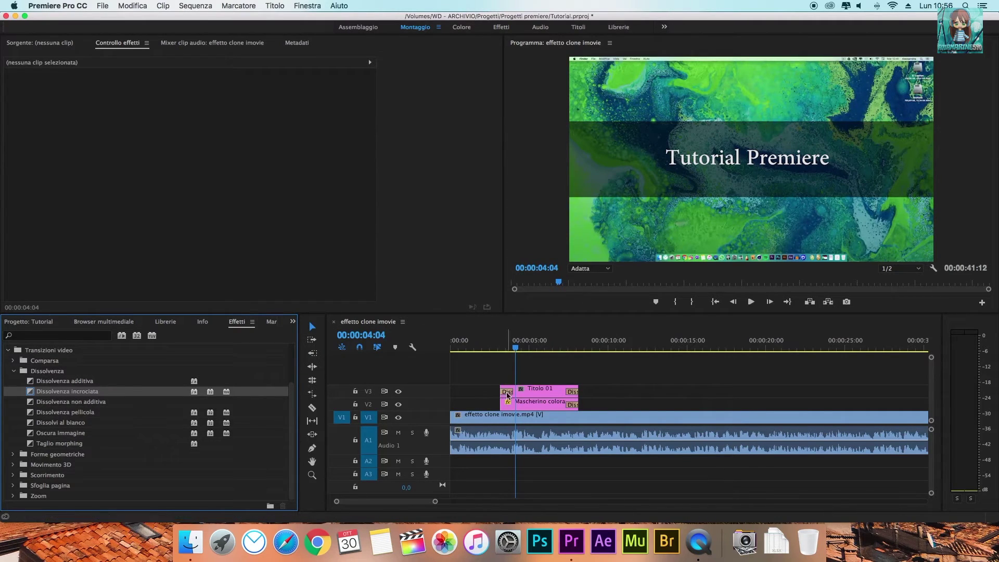
click(465, 348)
key(space)
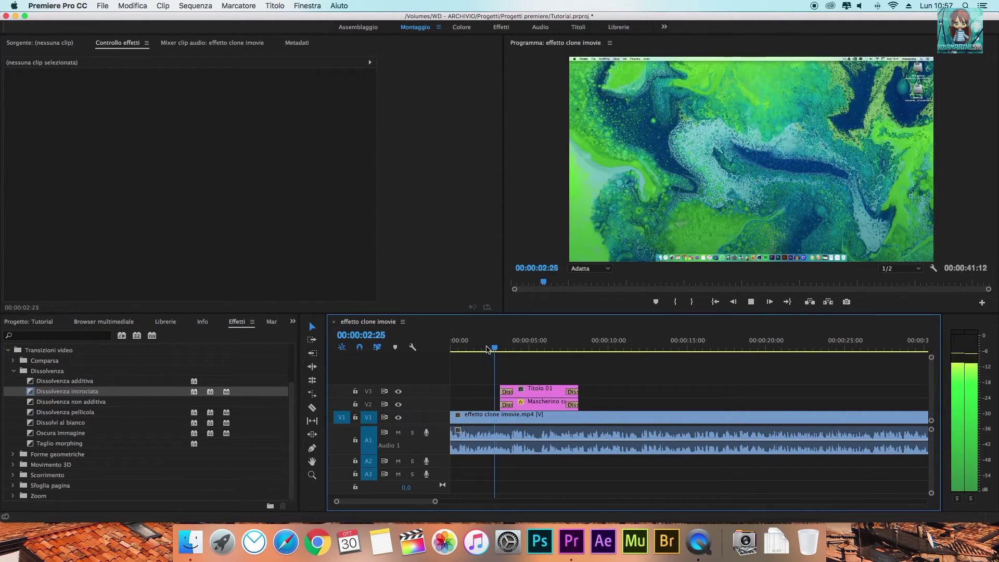